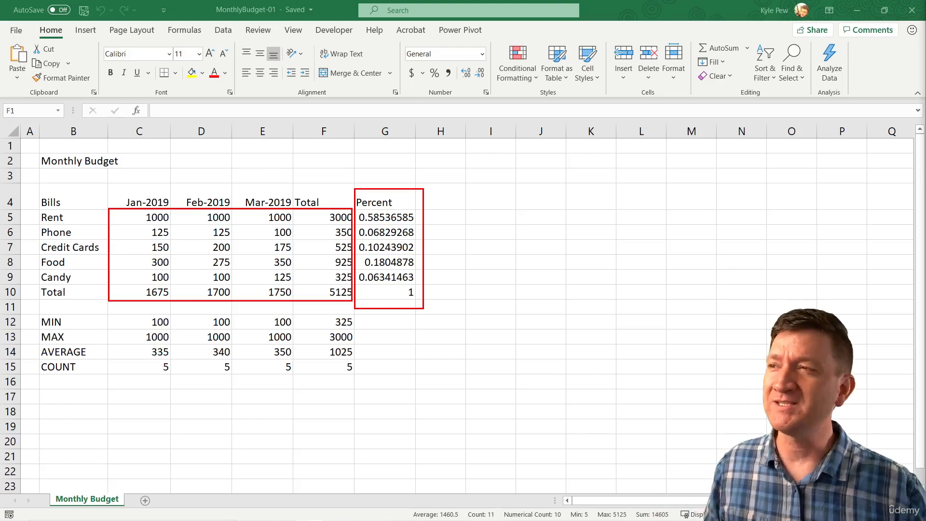
drag(135, 157, 188, 144)
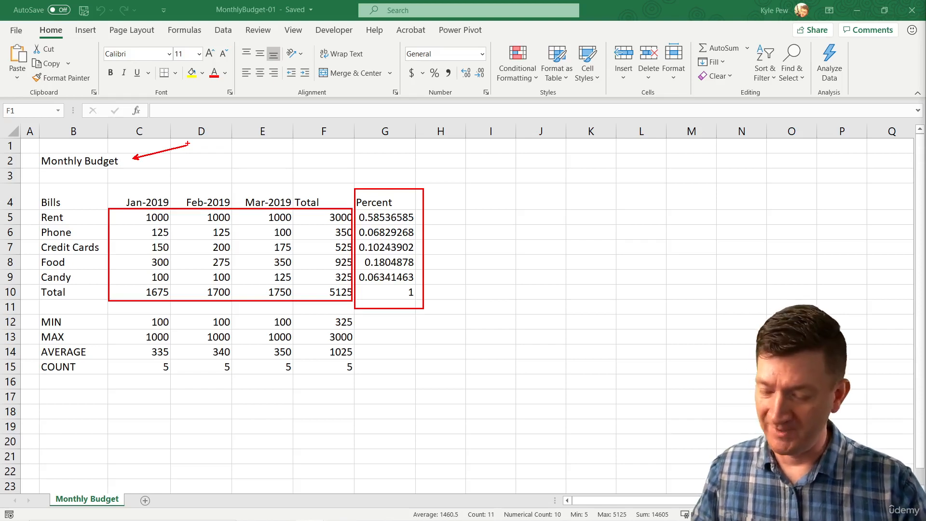
key(Escape)
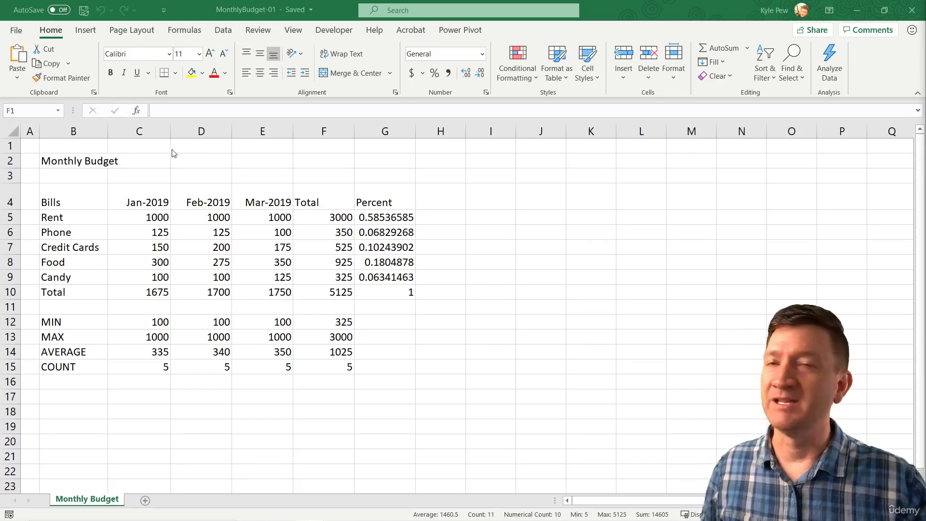
Select the "Monthly Budget" title in cell B2
click(77, 163)
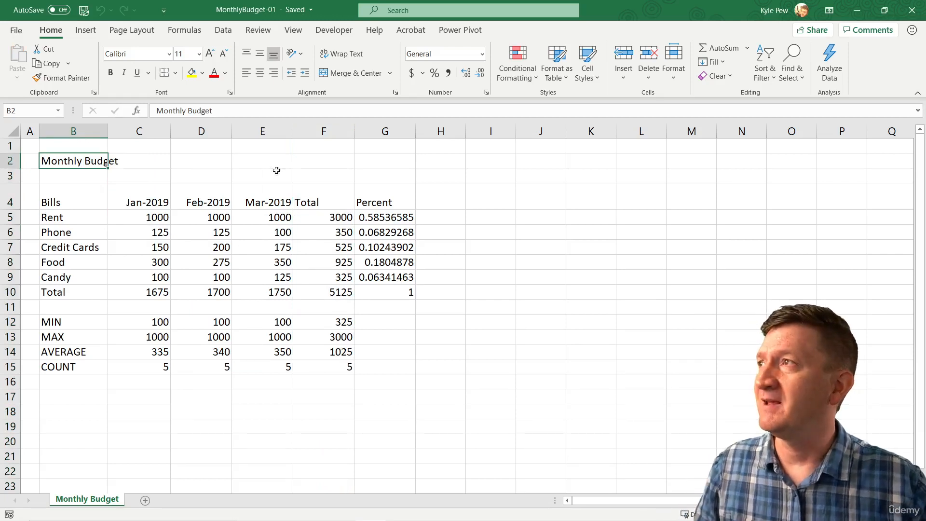
key(ctrl+2)
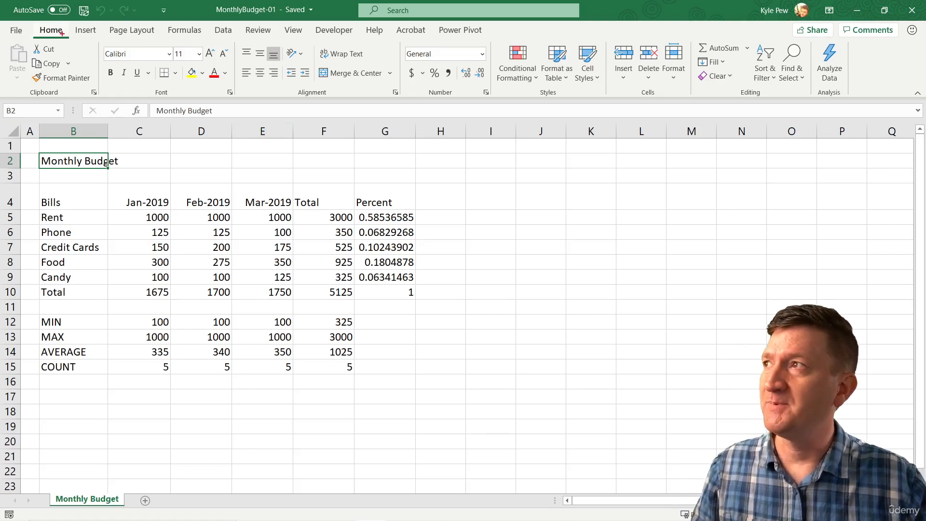
mouse_move(62, 34)
mouse_down()
mouse_move(90, 57)
mouse_move(240, 101)
mouse_up()
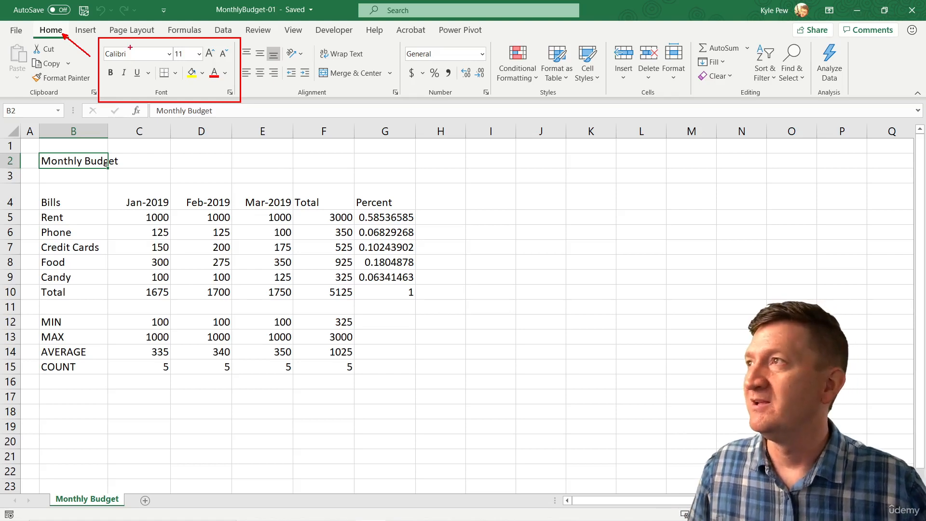
drag(134, 47, 159, 30)
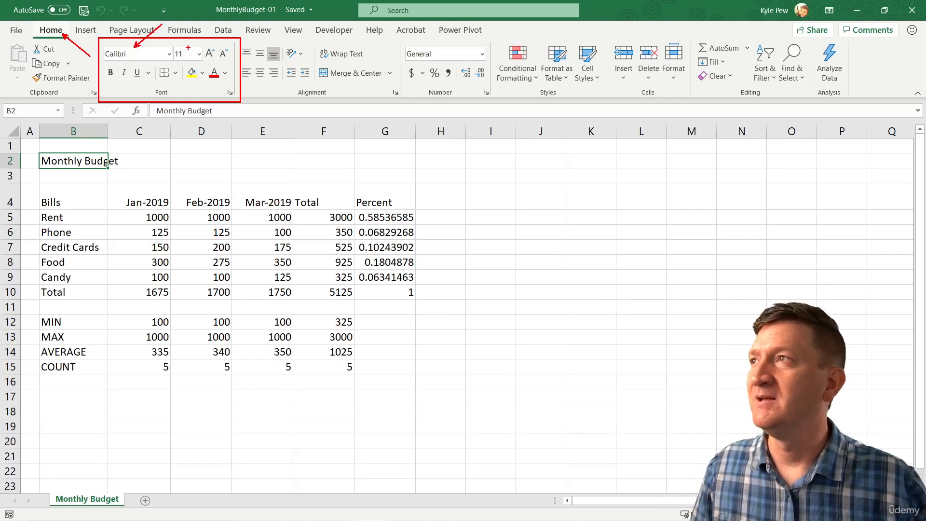
drag(188, 47, 215, 25)
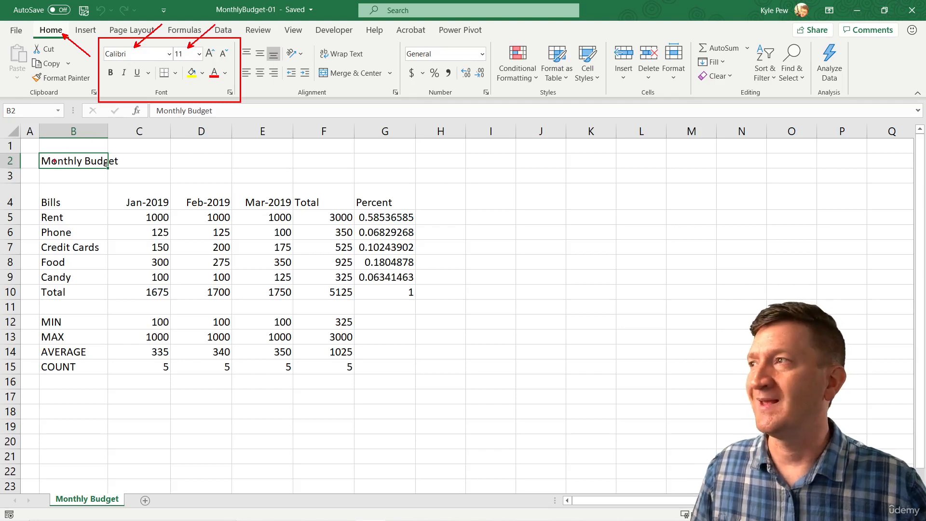
drag(206, 46, 233, 61)
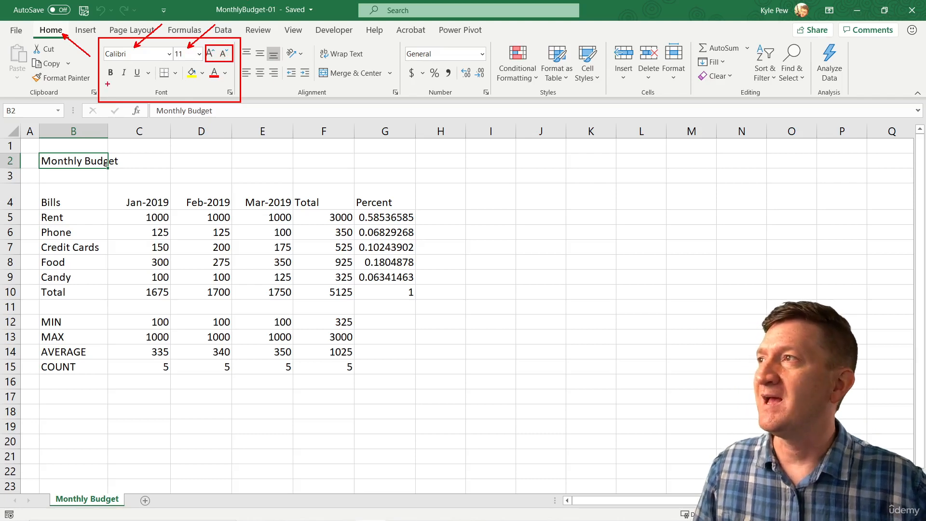
mouse_move(110, 94)
mouse_down()
mouse_move(111, 83)
mouse_move(125, 82)
mouse_move(149, 106)
mouse_up()
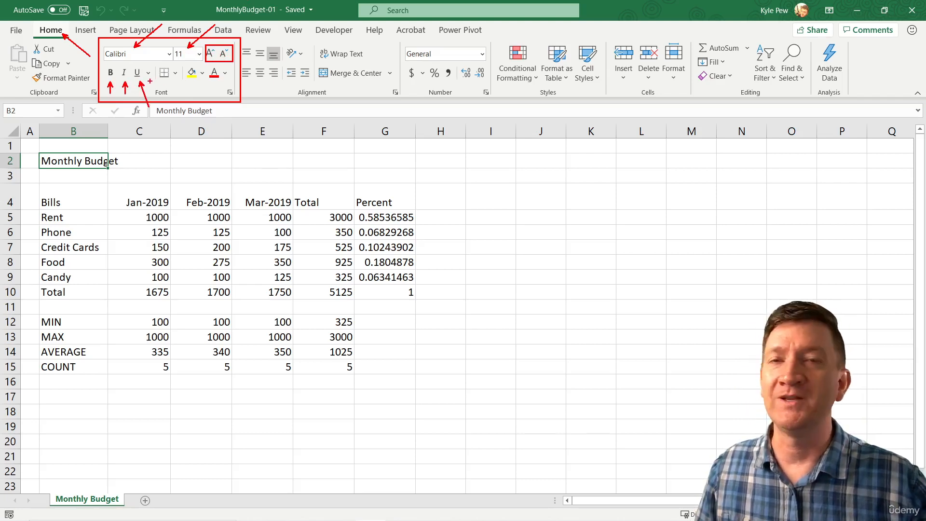
mouse_move(169, 78)
mouse_down()
mouse_move(184, 104)
mouse_move(196, 85)
mouse_move(207, 119)
mouse_up()
drag(217, 82, 241, 132)
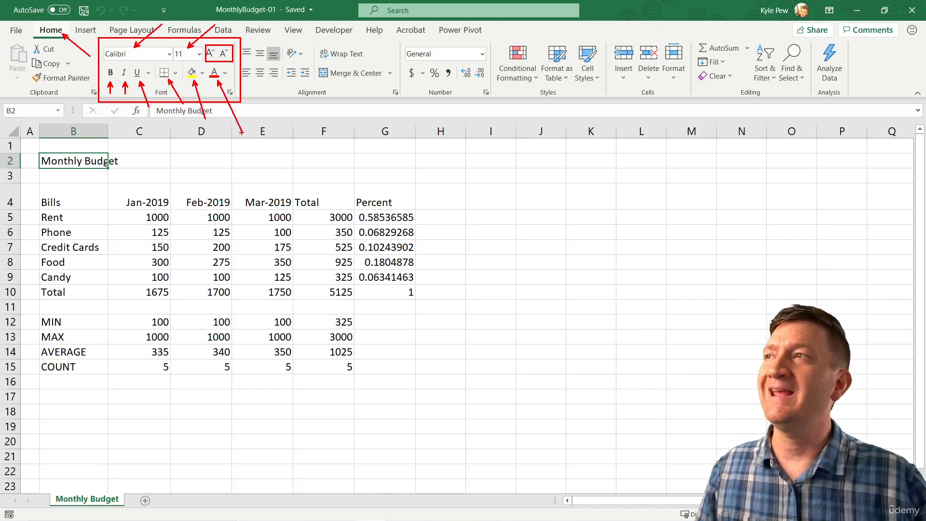
drag(237, 91, 265, 90)
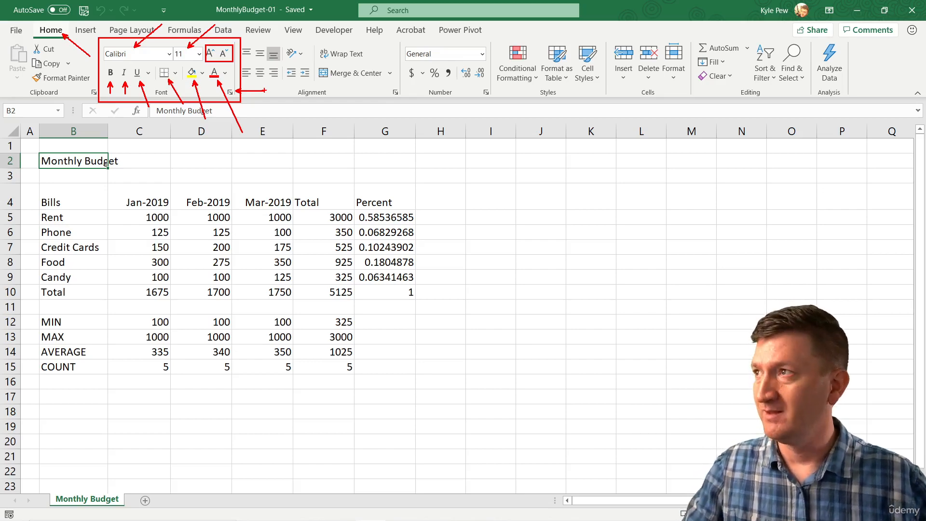
key(Escape)
View the complete font settings for the title cell B2 and close them without making changes
click(230, 92)
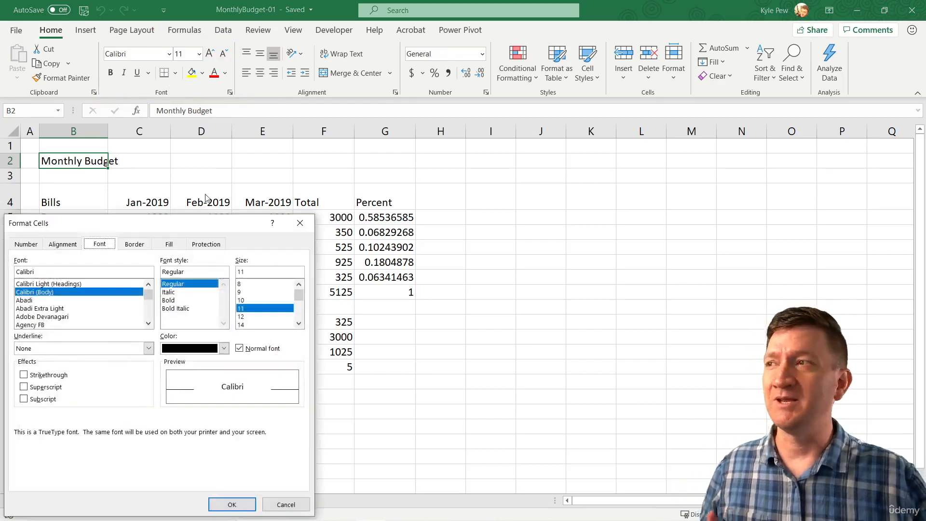
drag(196, 224, 346, 159)
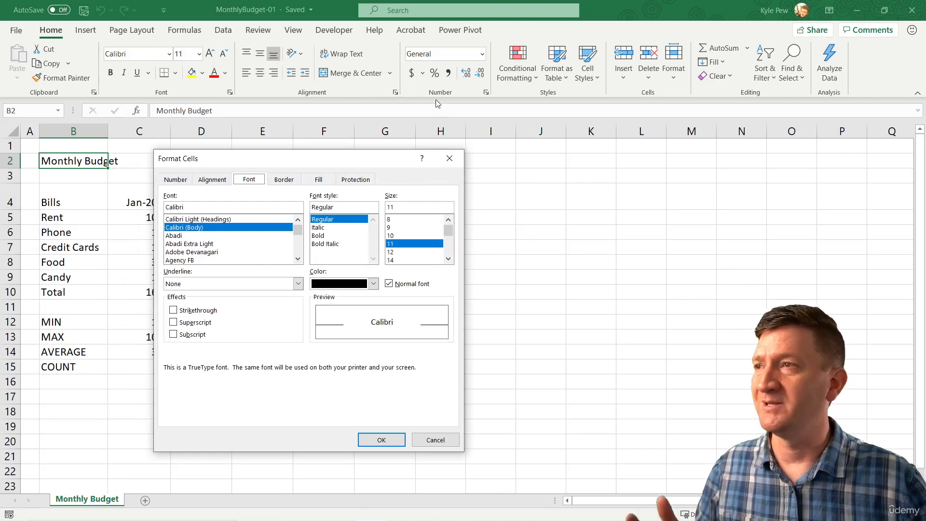
click(449, 158)
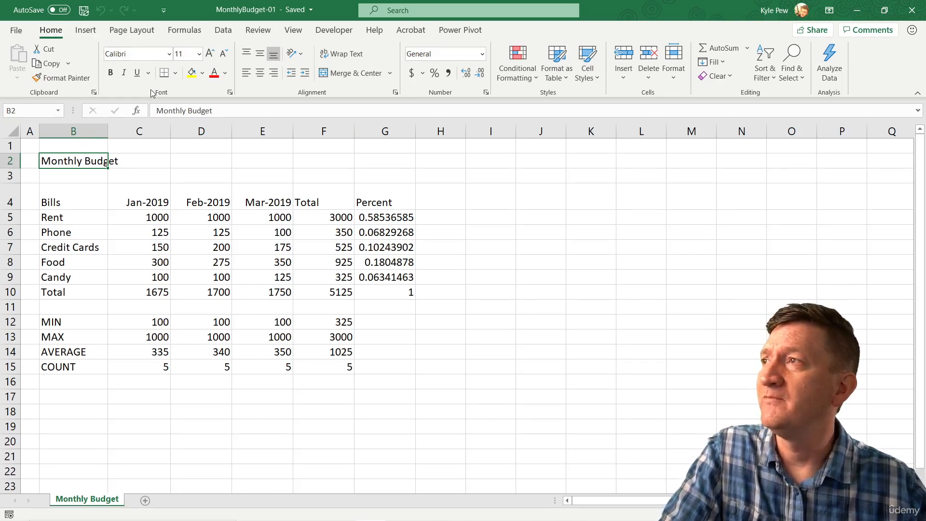
Make the "Monthly Budget" title bold and set its font size to 24
click(116, 76)
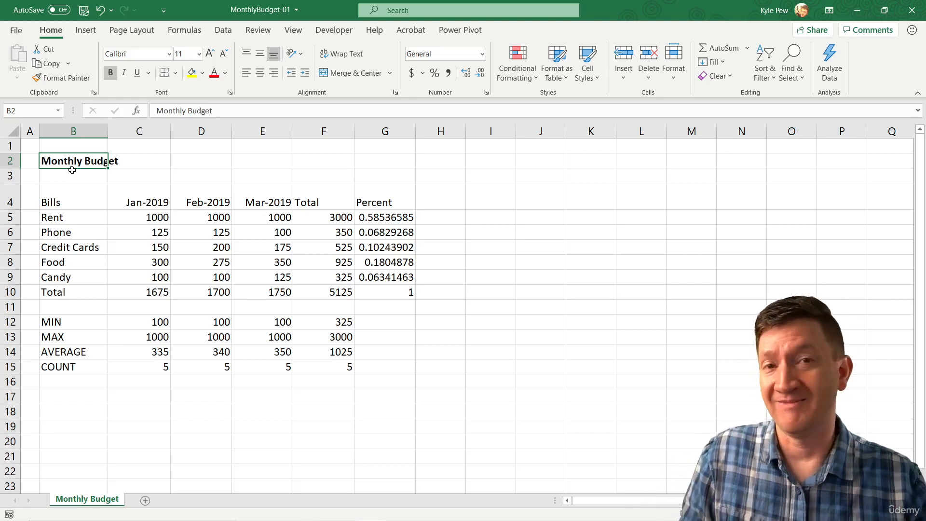
click(199, 54)
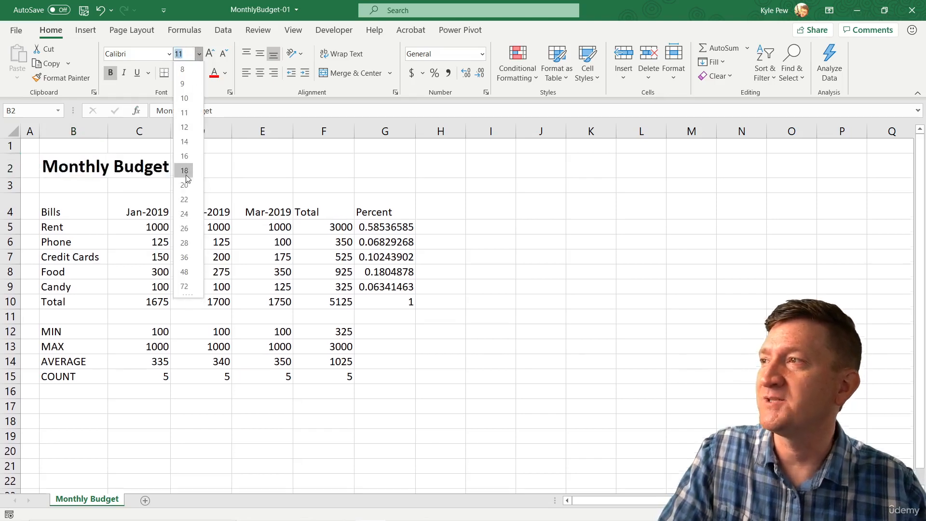
click(183, 214)
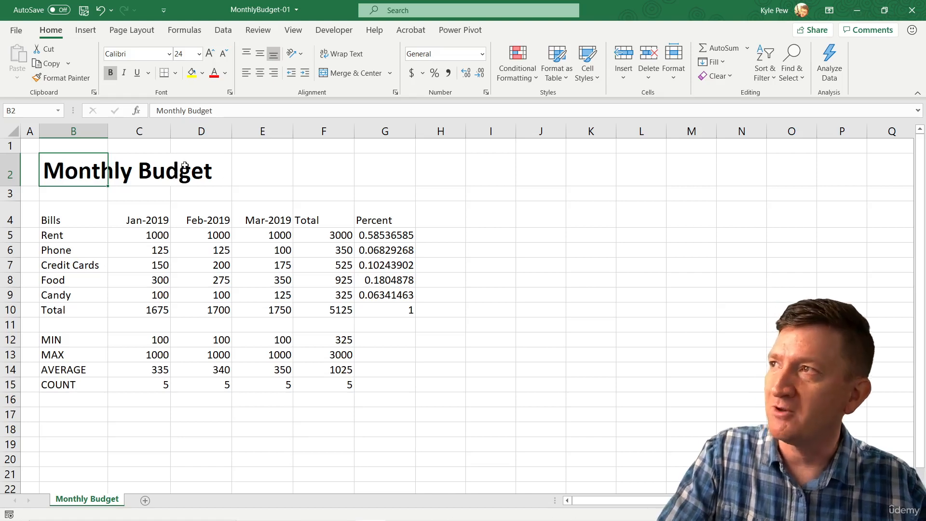
Look over the theme colors and standard colors offered as font color for the title, without choosing one
click(227, 73)
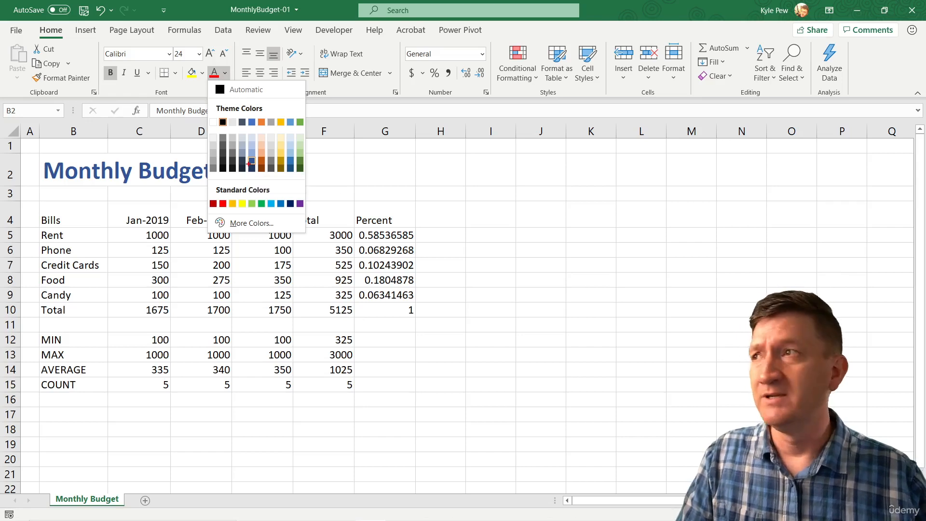
mouse_move(208, 102)
mouse_down()
mouse_move(292, 151)
mouse_move(306, 179)
mouse_up()
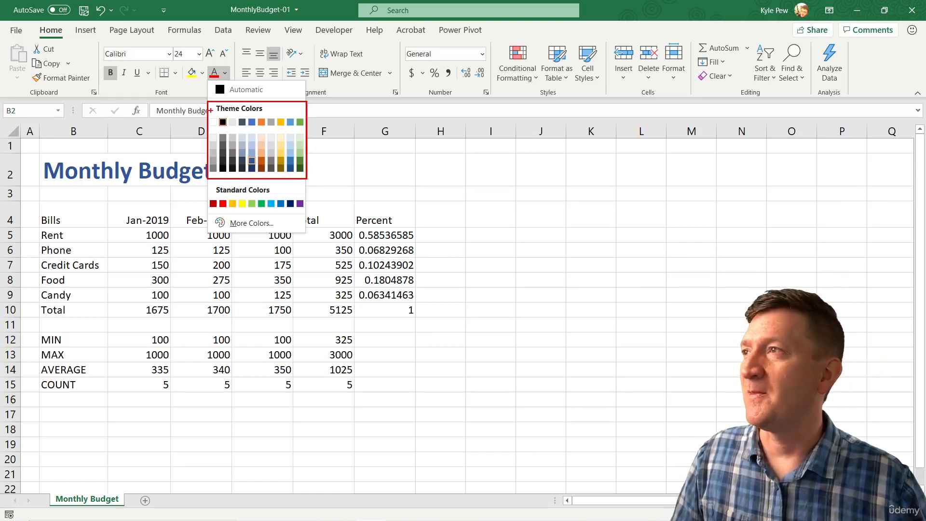
drag(211, 110, 154, 101)
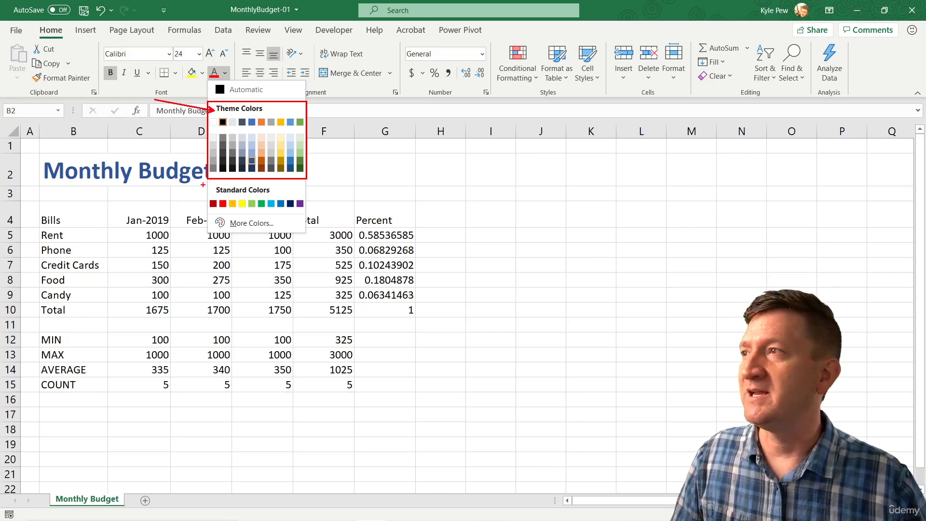
mouse_move(203, 184)
mouse_down()
mouse_move(308, 211)
mouse_move(207, 188)
mouse_move(147, 187)
mouse_up()
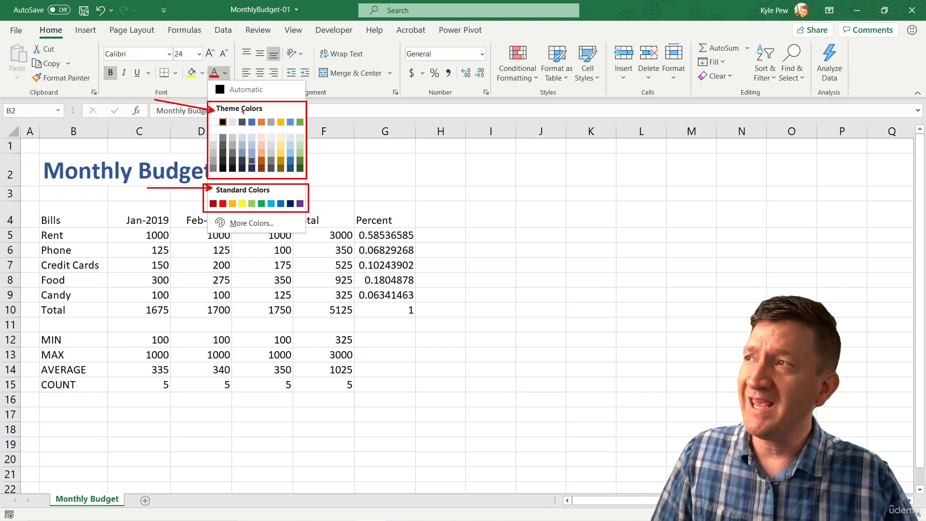
key(Escape)
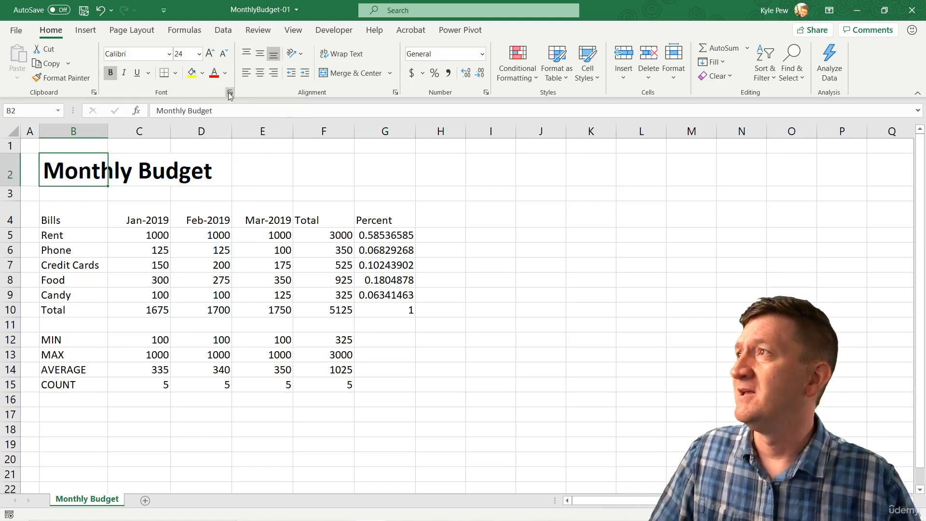
Examine the built-in workbook themes, especially the color set of the Office theme
click(138, 32)
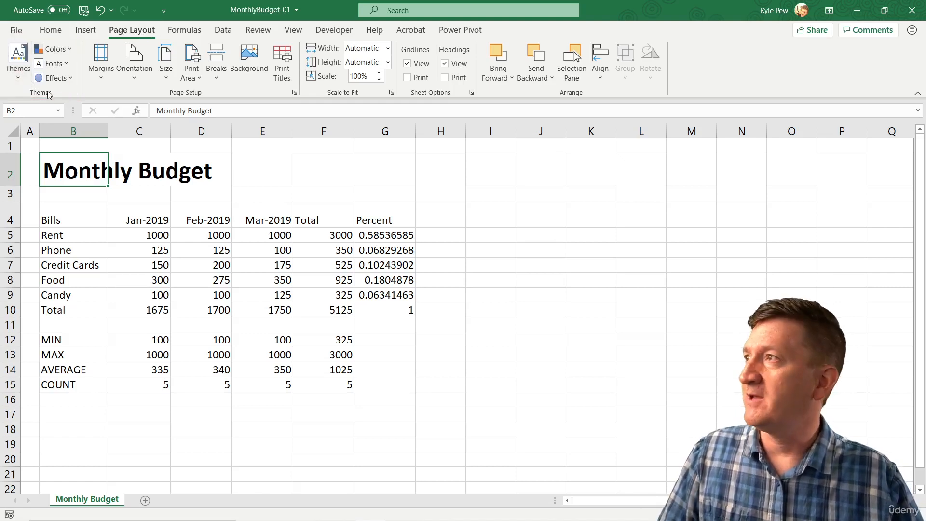
click(20, 77)
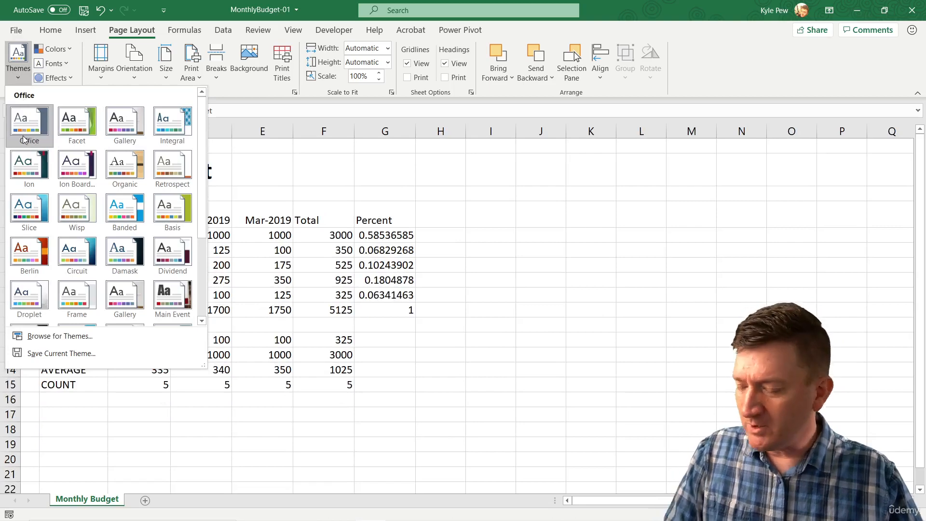
key(ctrl+2)
drag(10, 125, 42, 136)
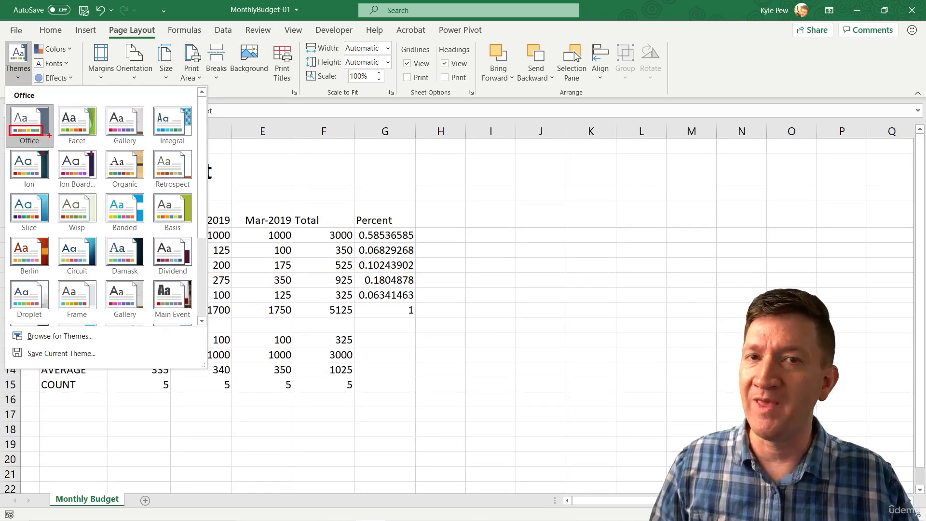
key(Escape)
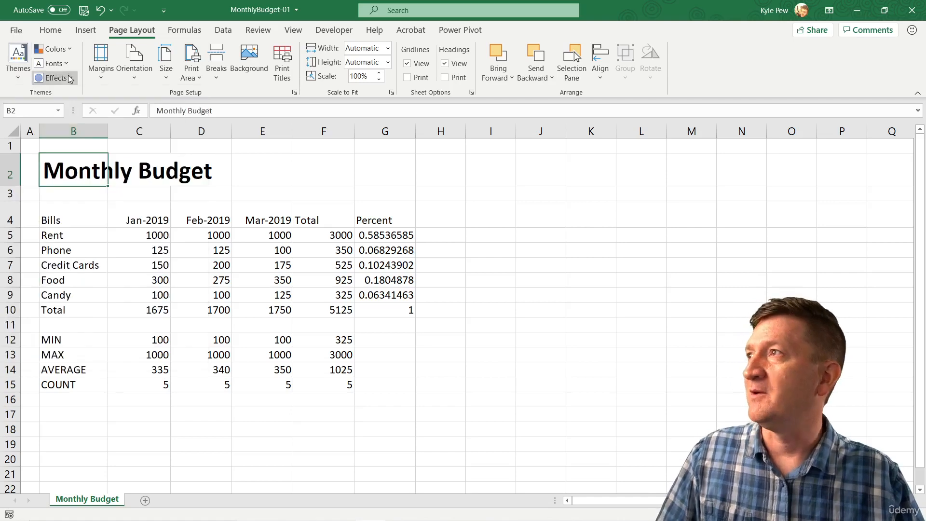
Compare the font color palette's theme colors with the workbook themes, without applying a theme
click(50, 30)
click(224, 76)
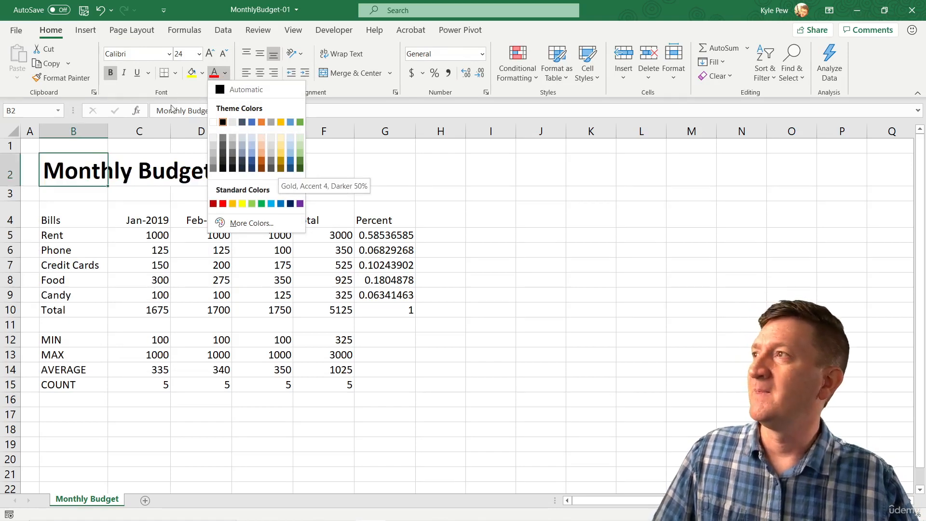
click(121, 30)
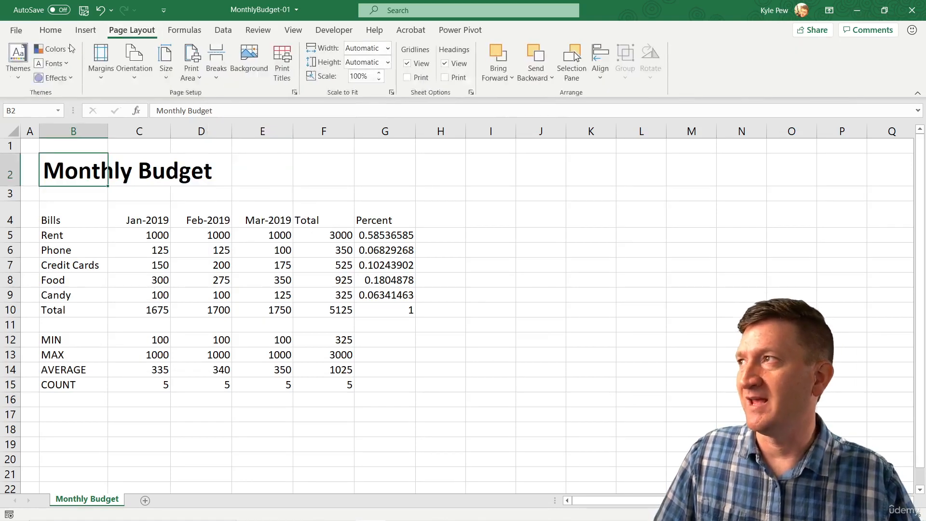
click(18, 63)
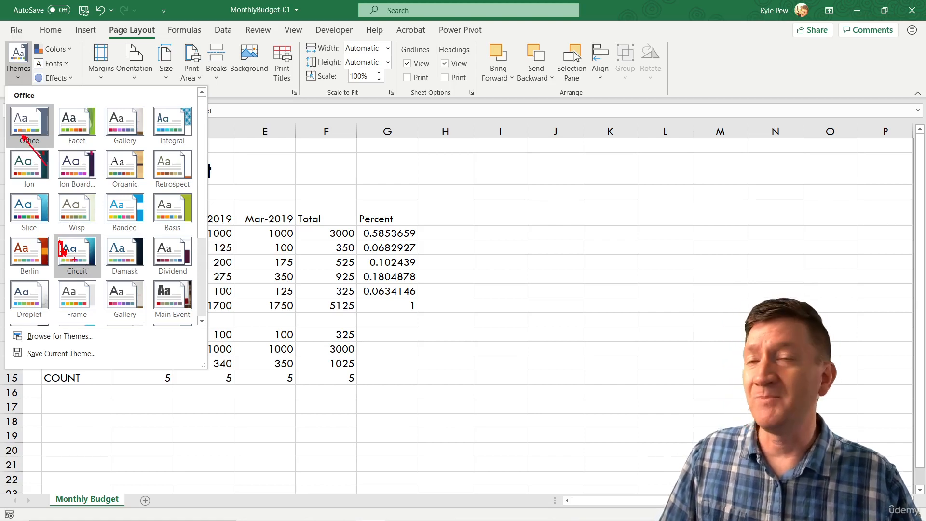
key(Escape)
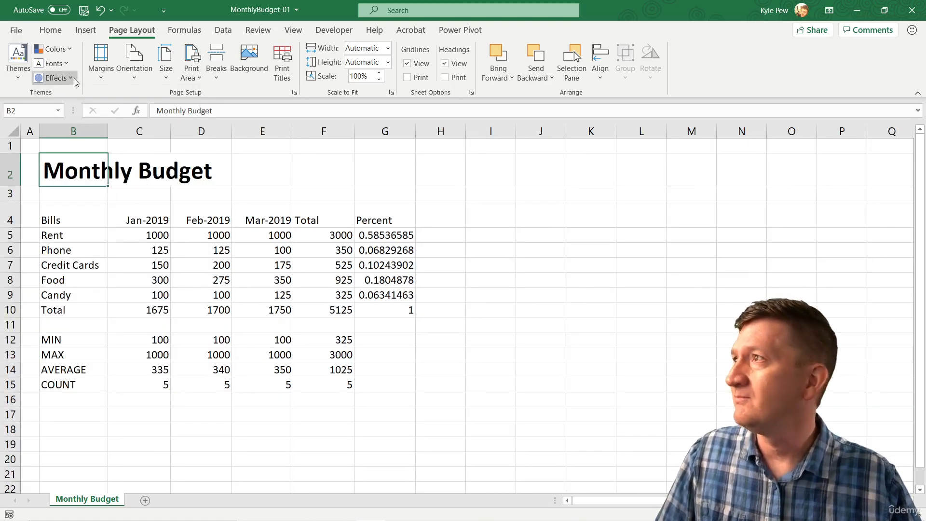
Apply the Circuit theme to the workbook and view its theme colors among the title's font color choices
click(18, 63)
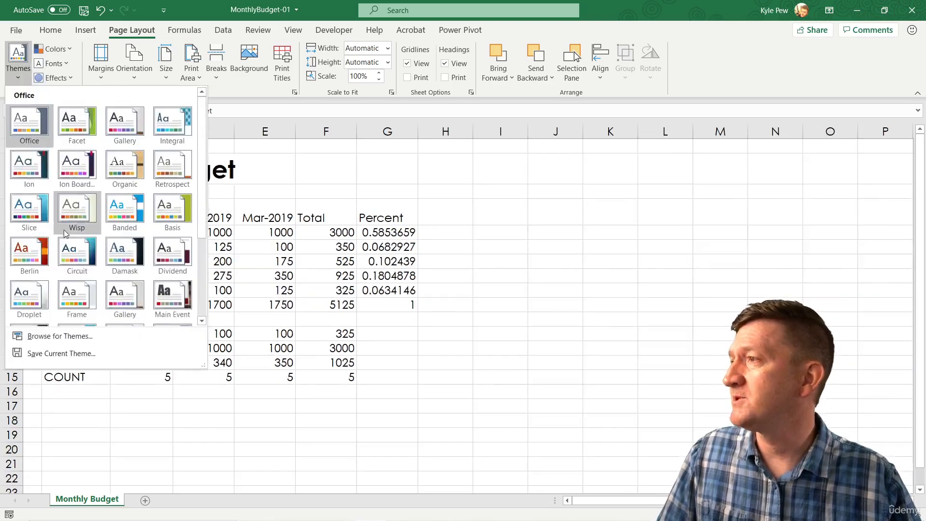
click(78, 212)
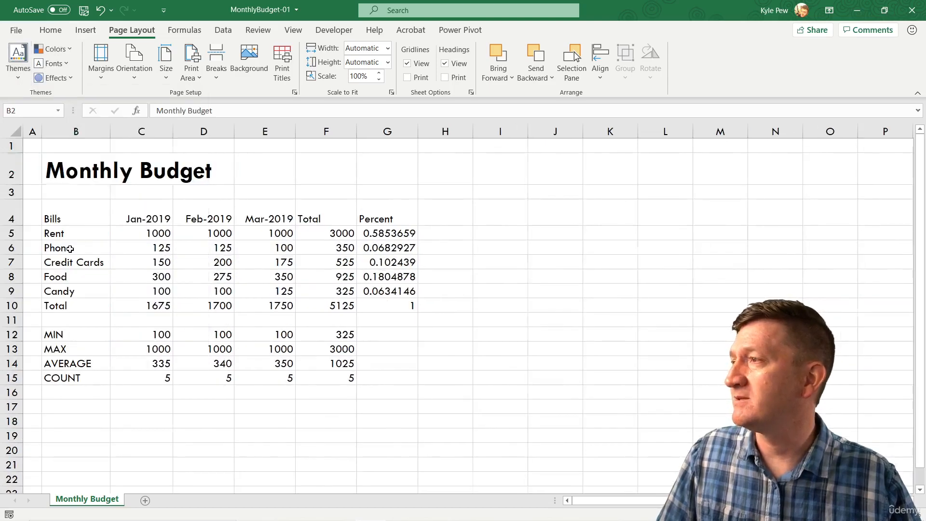
click(51, 30)
click(225, 74)
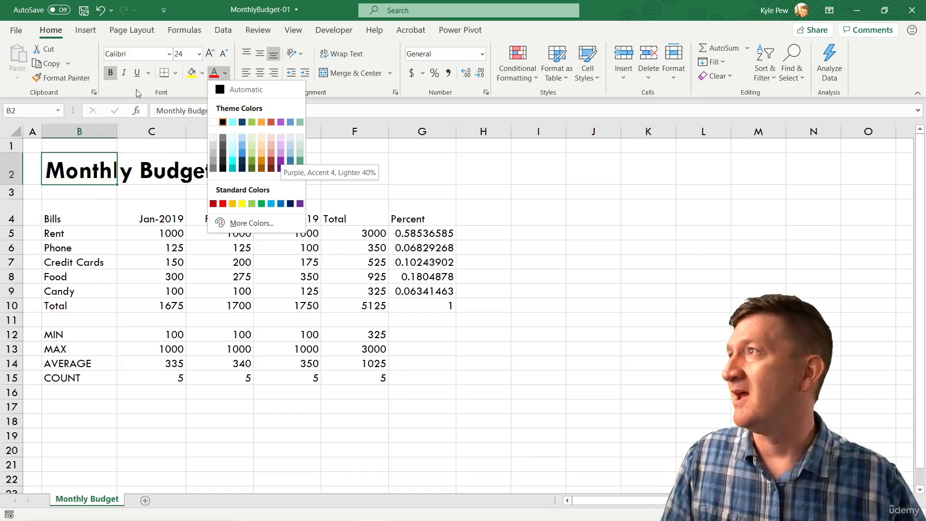
Switch the workbook's theme back to the built-in Office theme
click(130, 32)
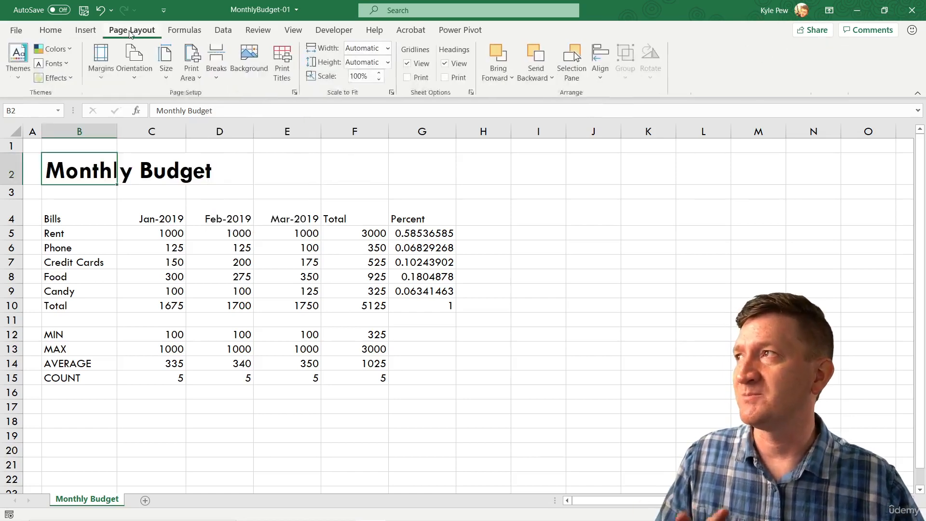
click(19, 74)
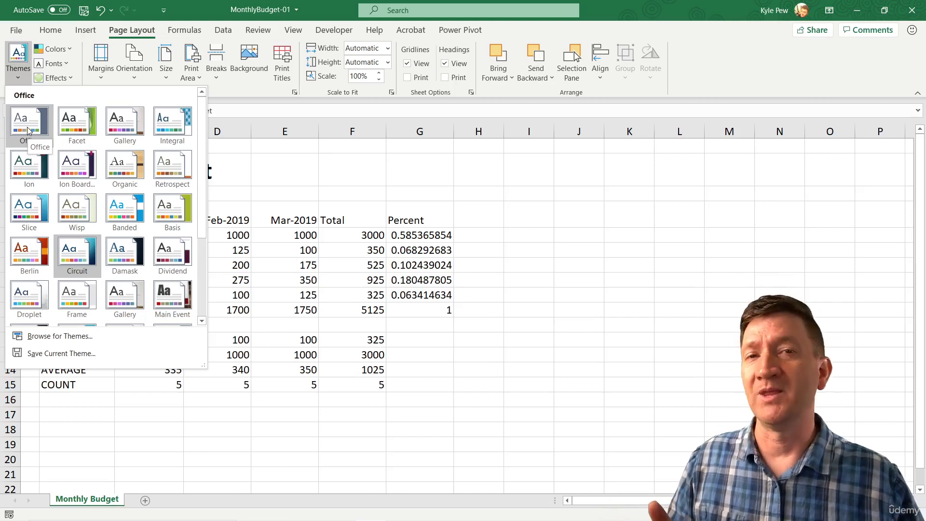
click(28, 130)
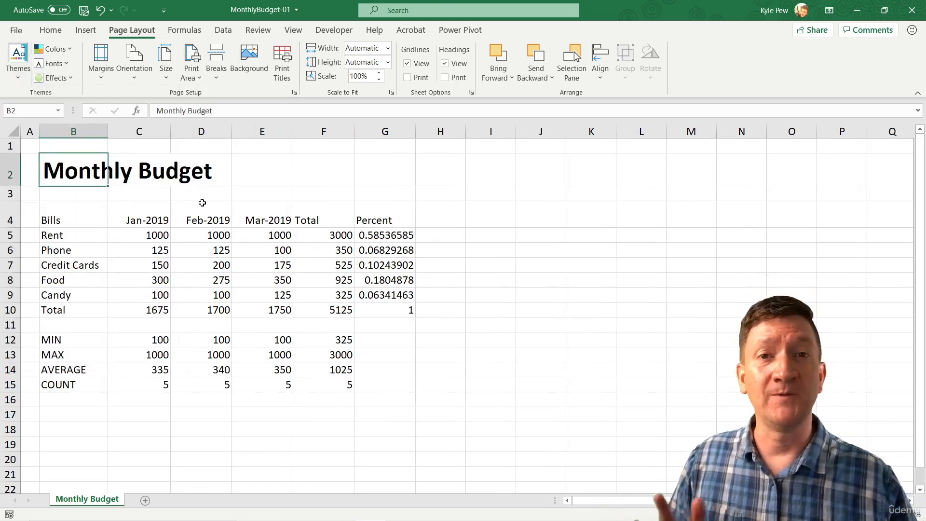
Set the Monthly Budget title's font color to the theme color Blue, Accent 1 and its font to Arial Black
click(51, 30)
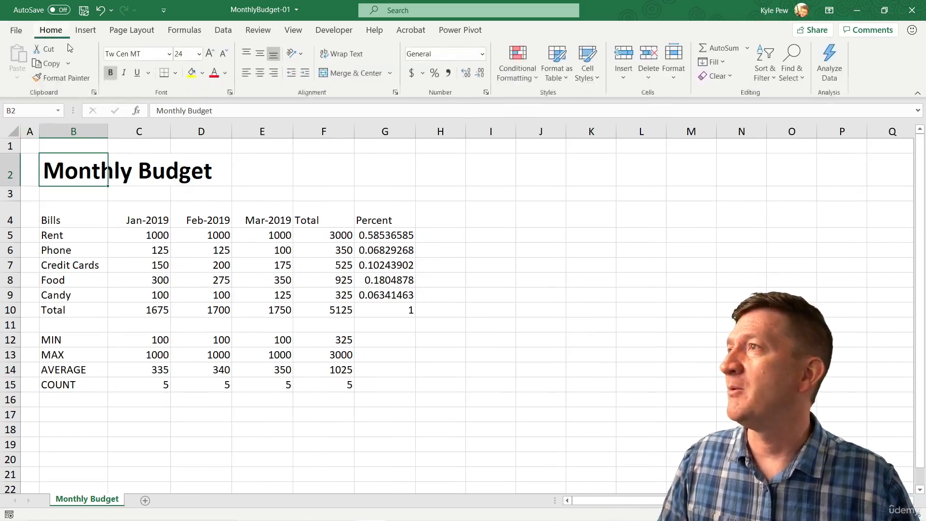
click(225, 73)
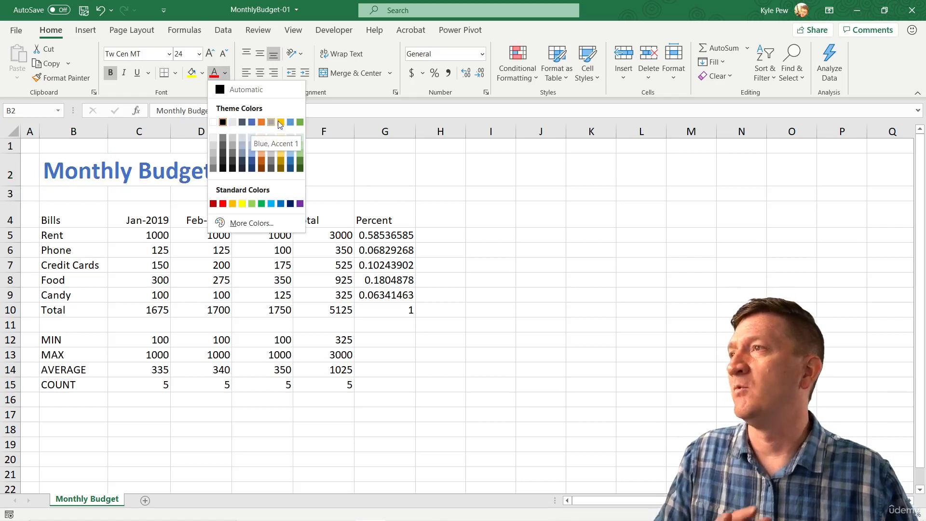
click(253, 122)
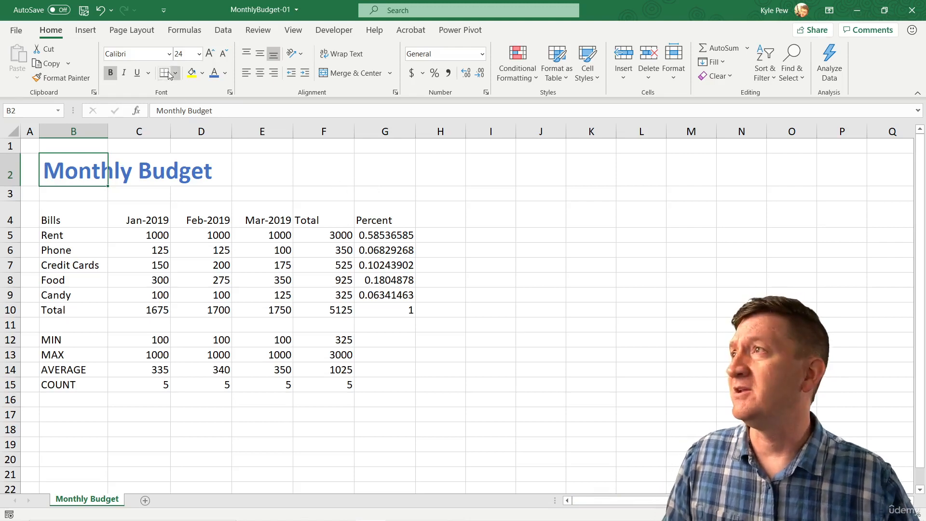
click(168, 54)
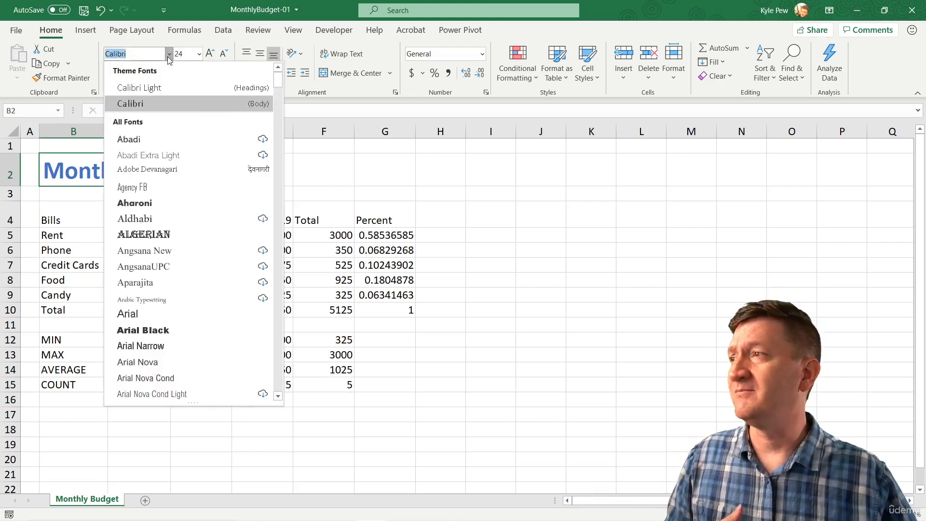
click(137, 330)
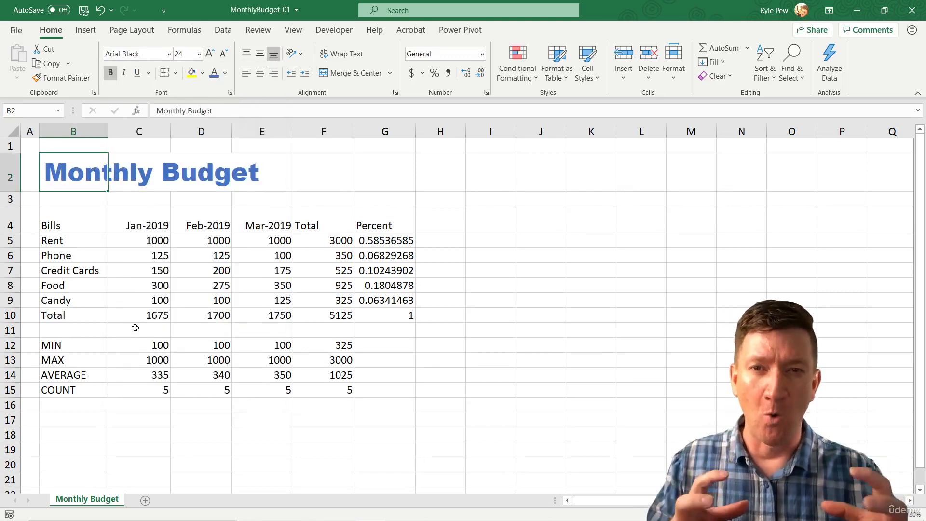